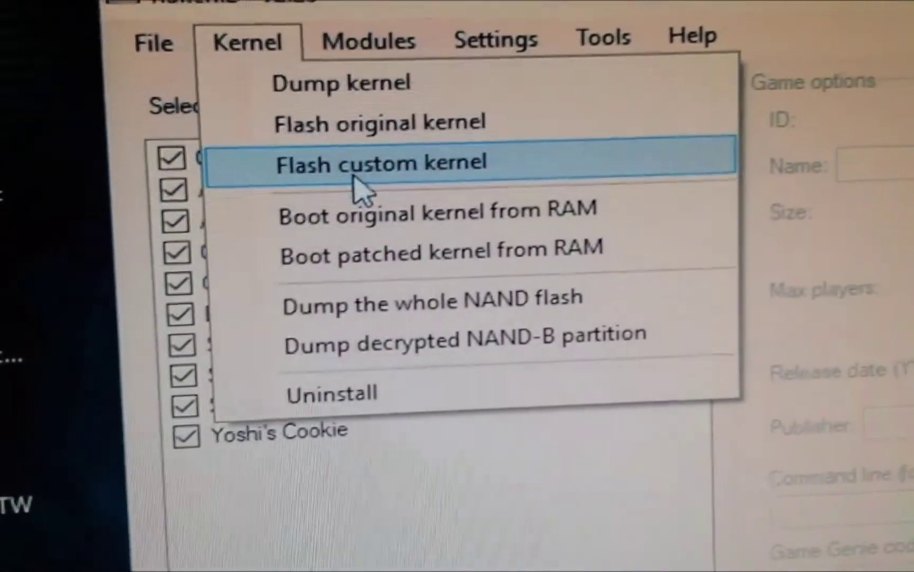
Step: Flash the custom kernel to the console, continuing despite the unknown MD5 checksum of the dumped kernel
click(360, 176)
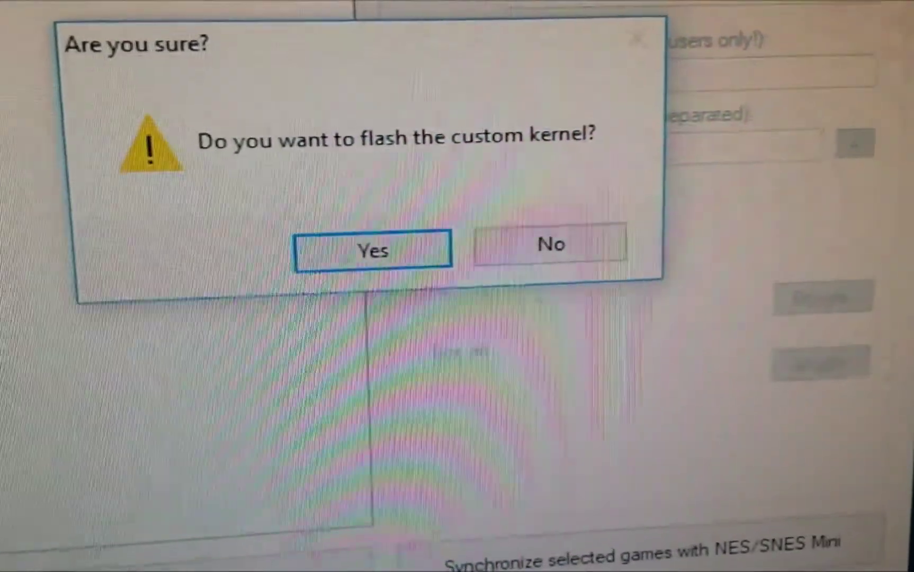
click(415, 235)
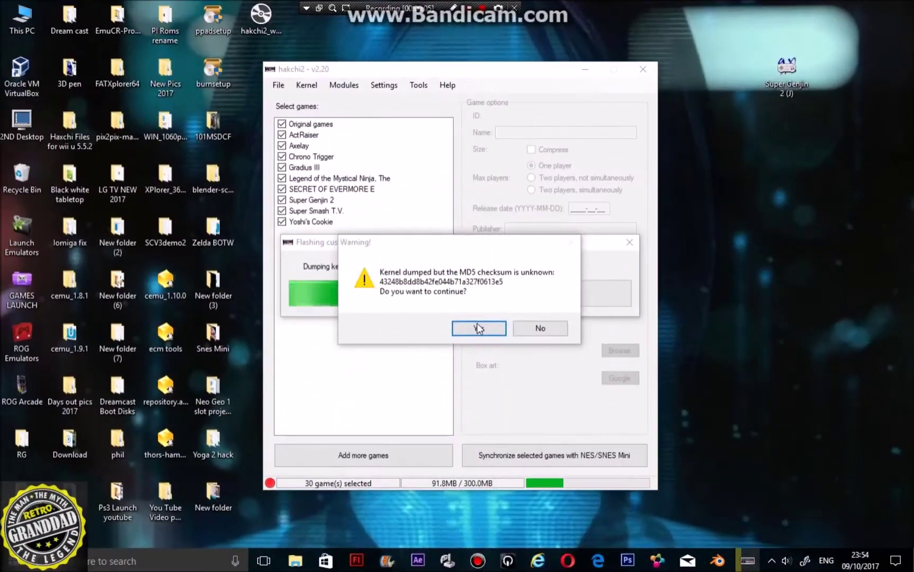
click(478, 328)
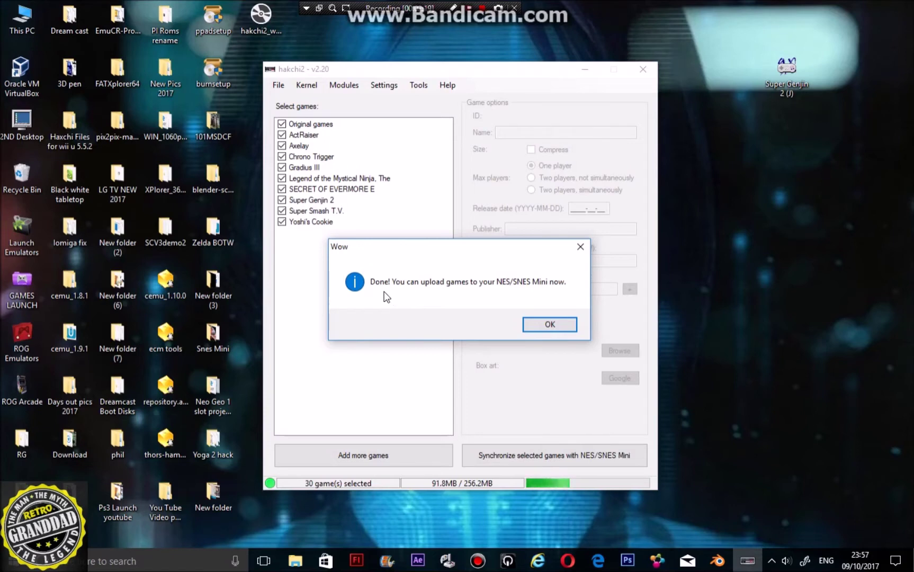
click(548, 324)
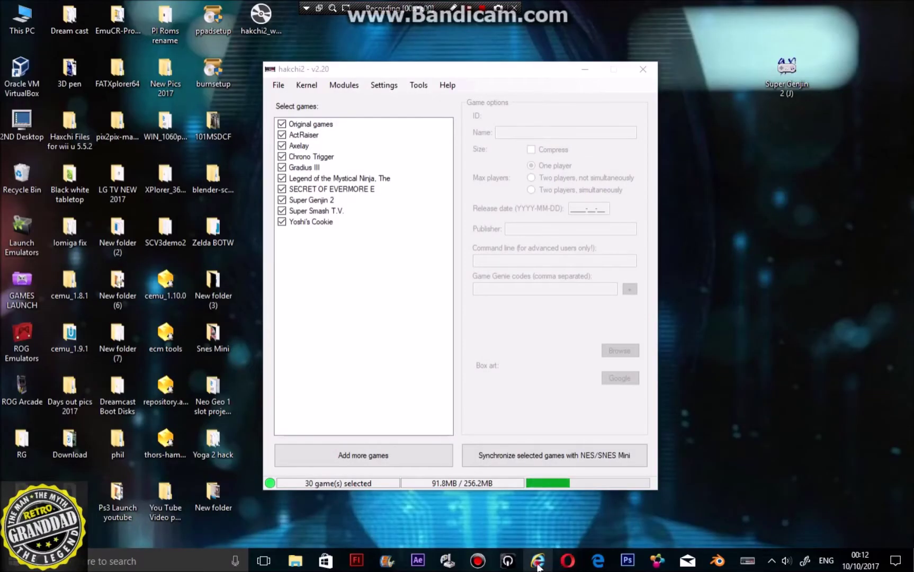
Step: Switch to Internet Explorer and search Yahoo for "snes roms"
click(537, 561)
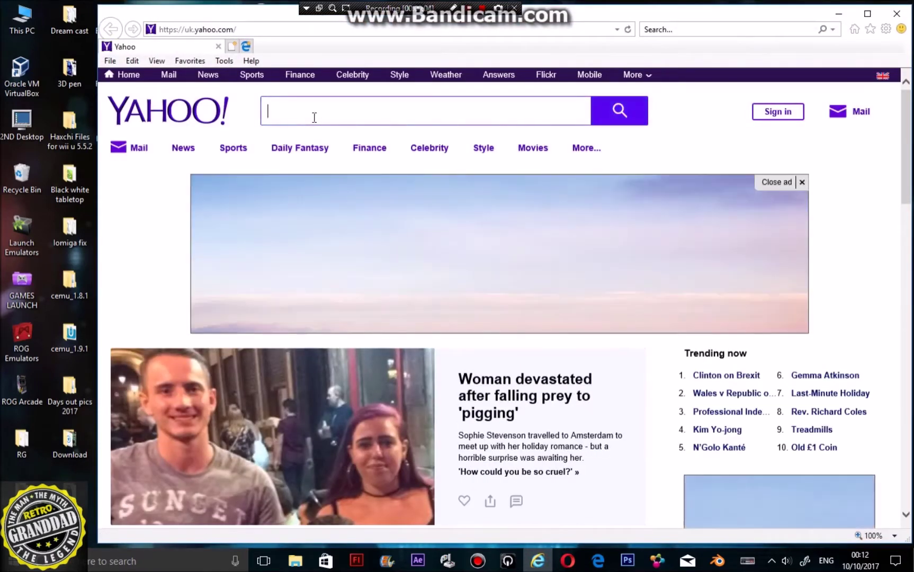
text(snes r)
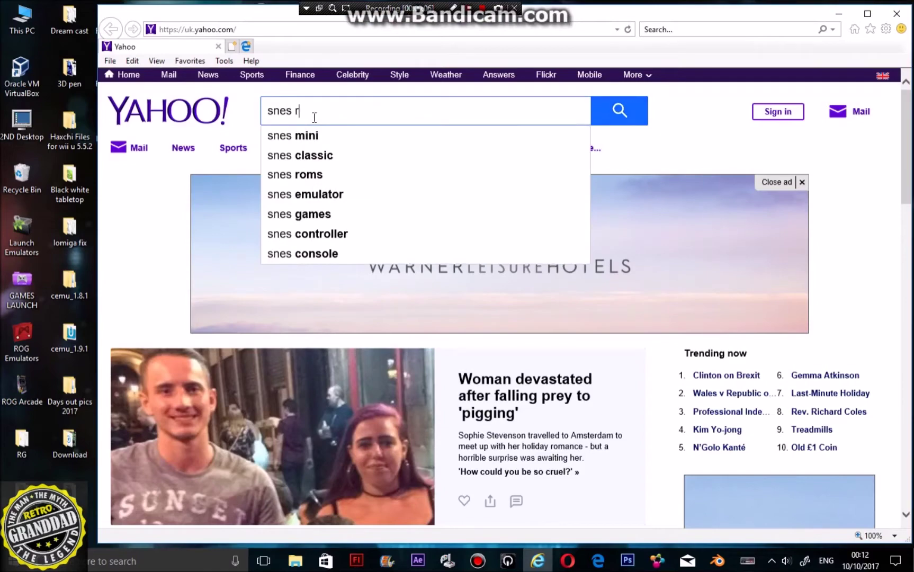
text(oms)
key(Return)
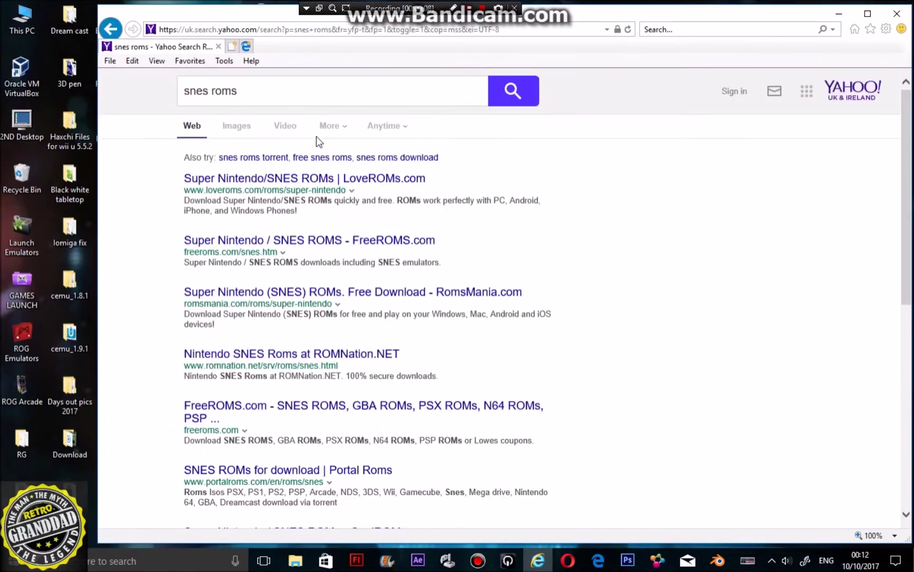
Step: Look through the first four pages of search results for SNES ROM download sites
scroll(347, 267, down, 8)
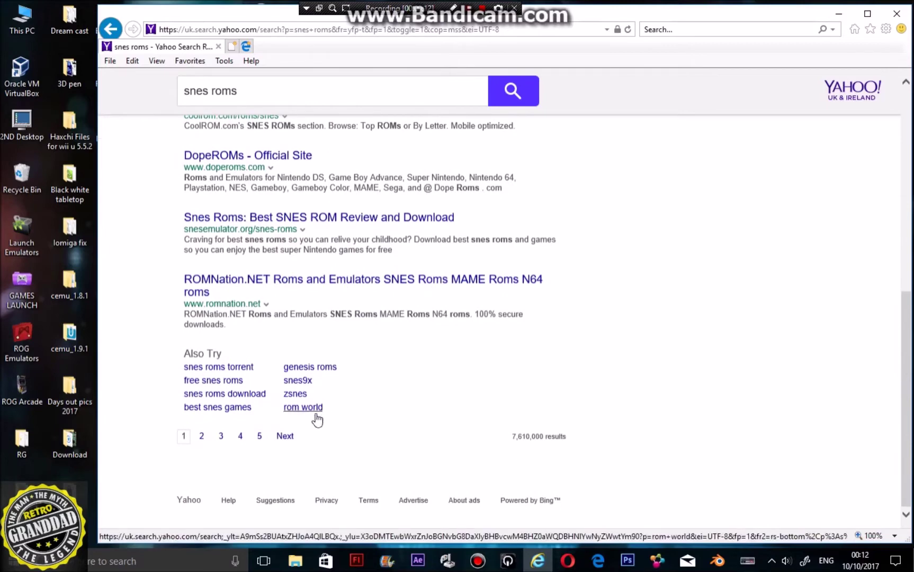
click(285, 435)
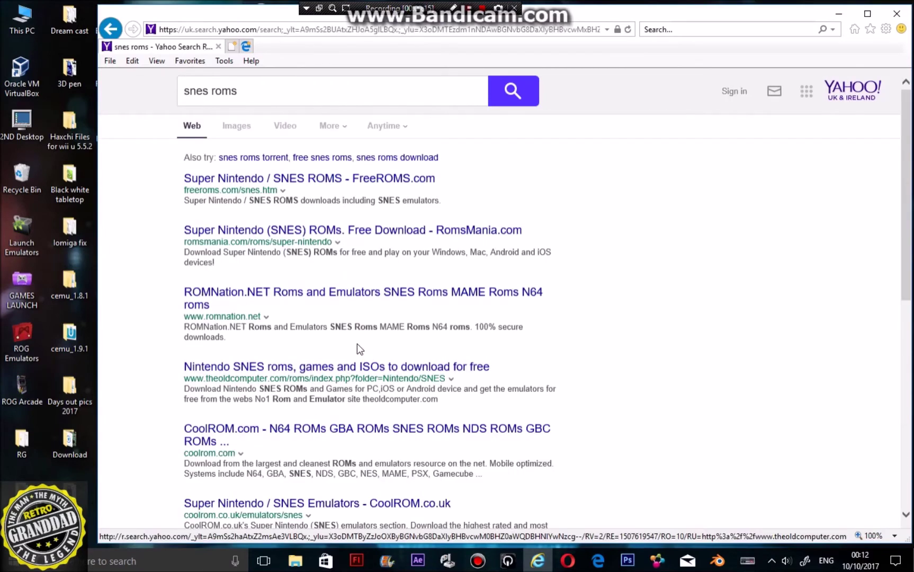
scroll(354, 344, down, 7)
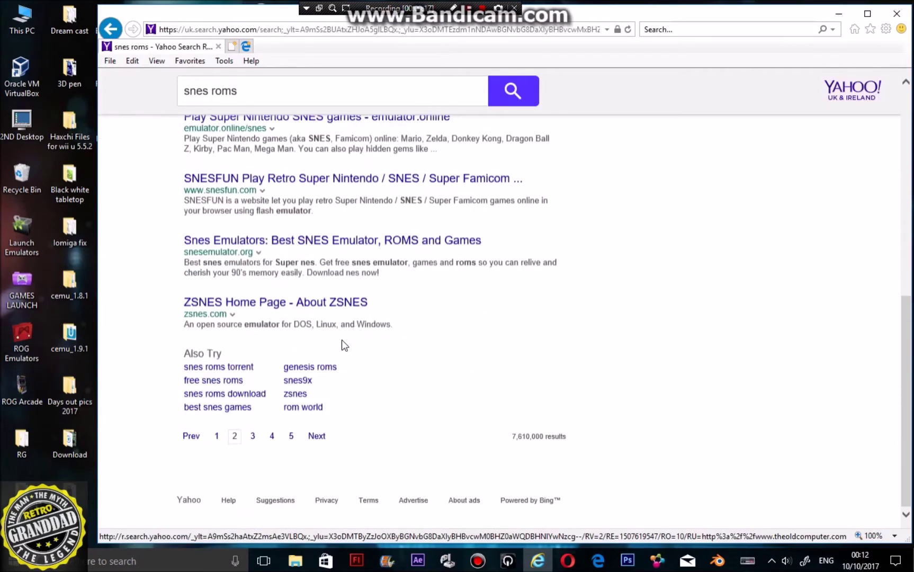
click(316, 437)
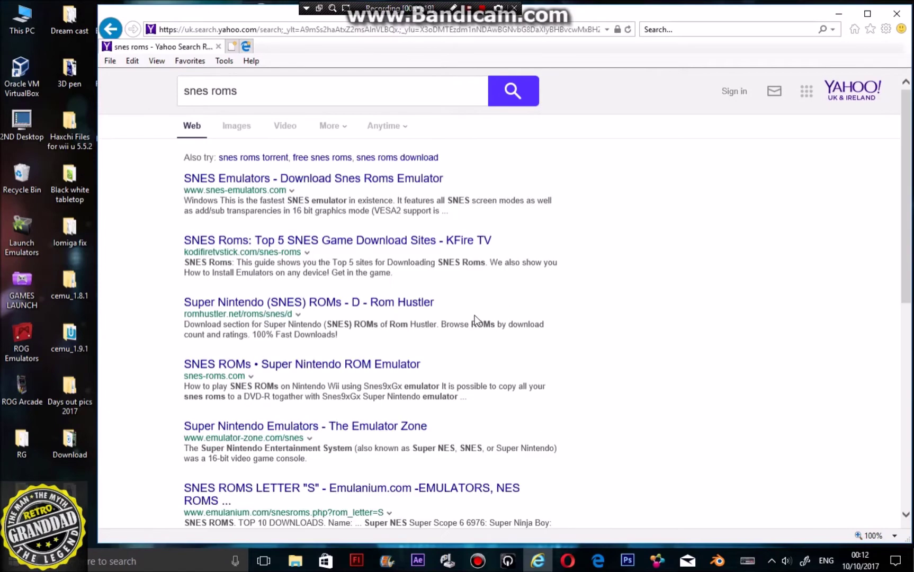
scroll(375, 314, down, 7)
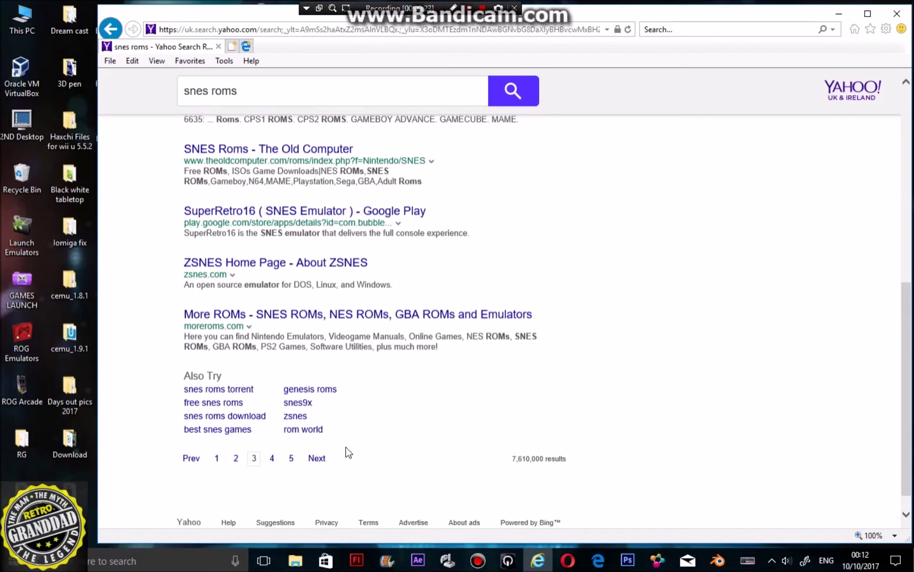
click(314, 458)
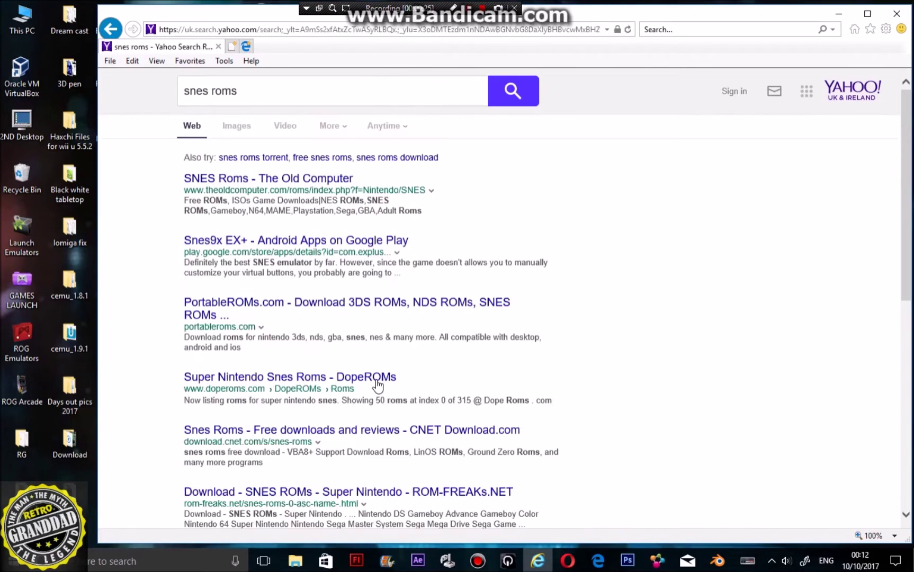
scroll(377, 384, down, 5)
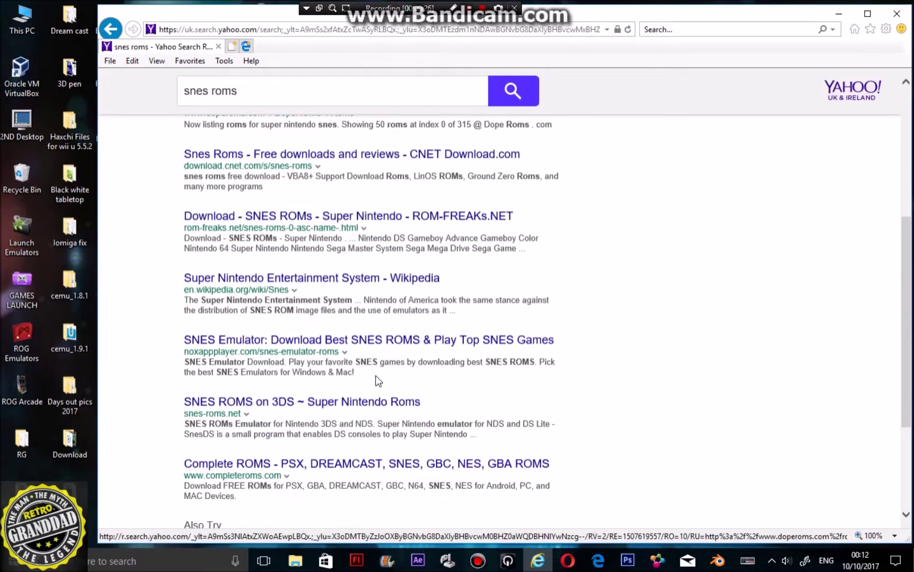
scroll(380, 354, up, 5)
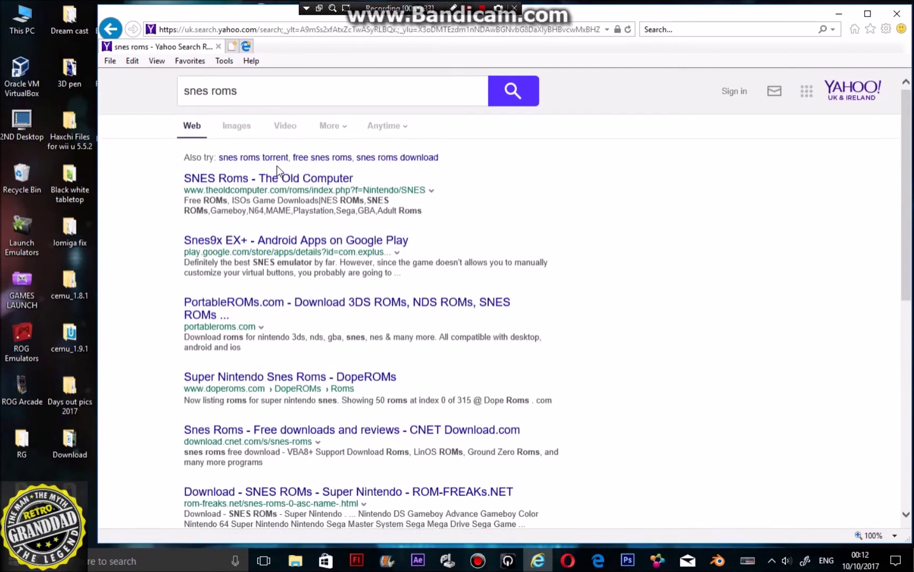
click(498, 9)
click(268, 183)
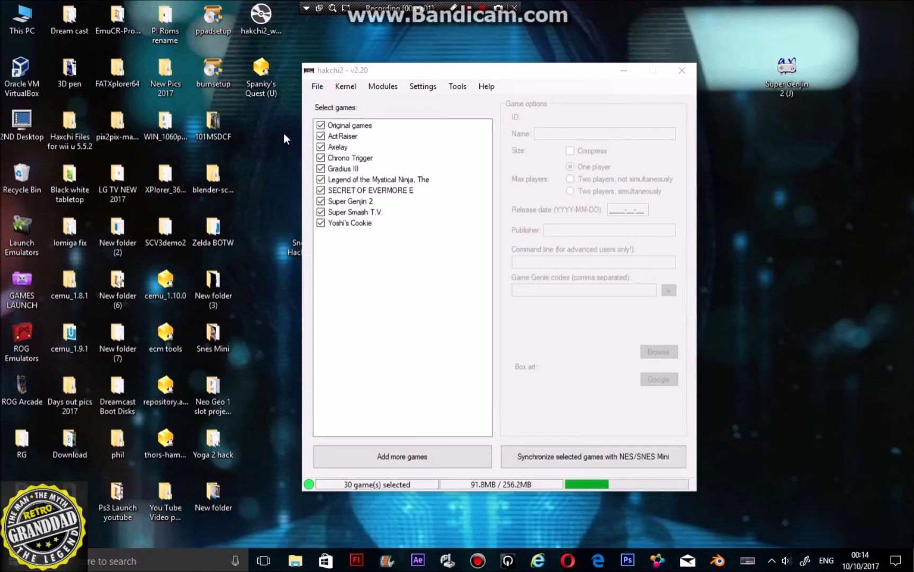
Step: Extract the Spanky's Quest (U) archive on the desktop into its own folder and check the extracted ROM file
right_click(262, 70)
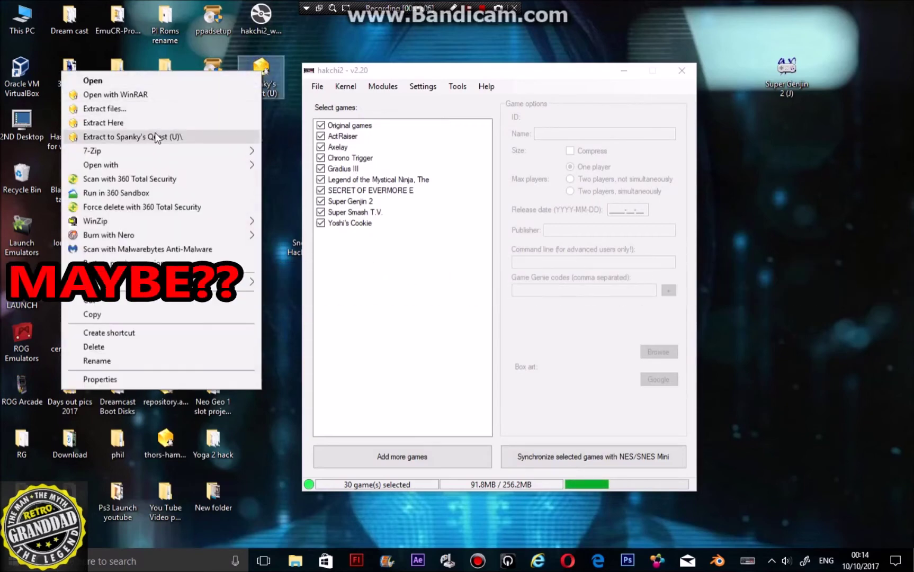
click(159, 137)
double_click(265, 79)
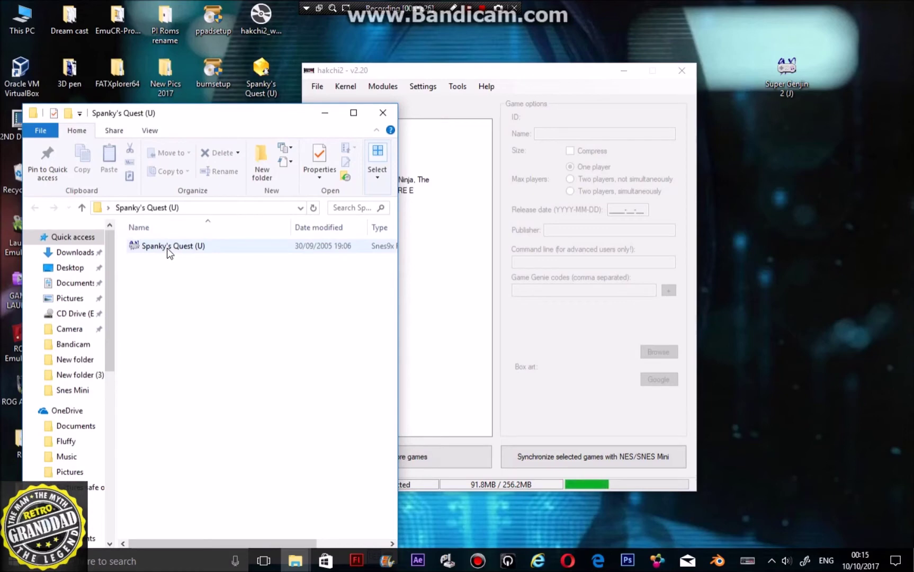
key(alt+F4)
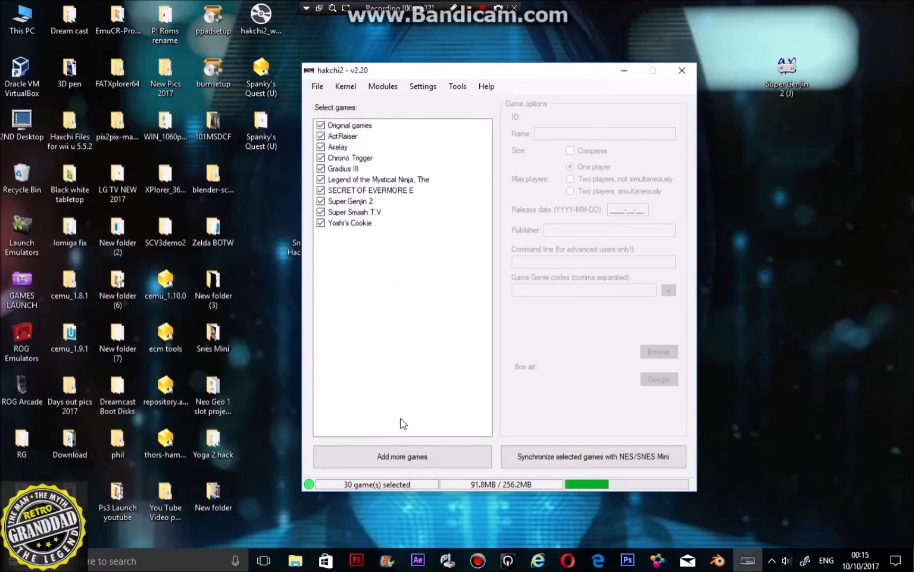
Step: Add the Spanky's Quest (U) ROM from its extracted desktop folder to the hakchi2 game list
click(432, 456)
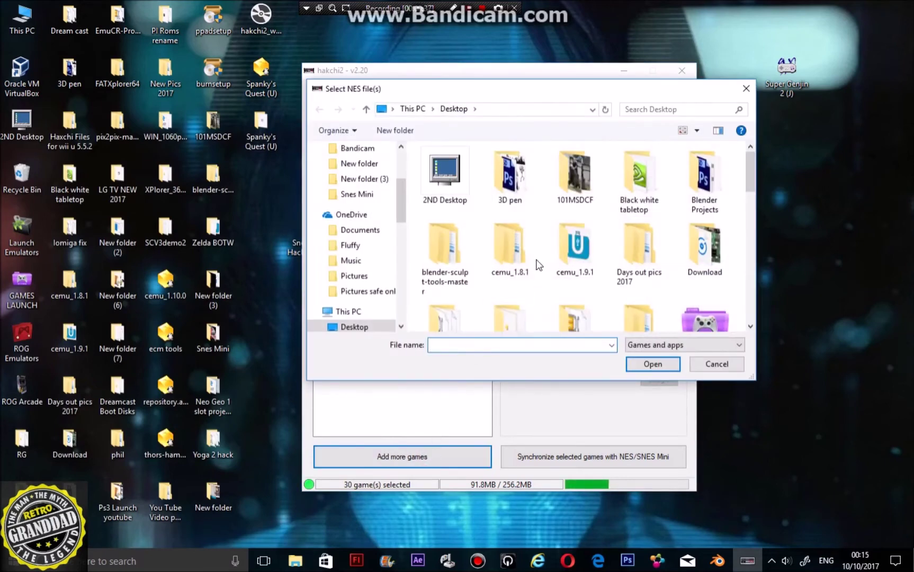
scroll(599, 273, down, 10)
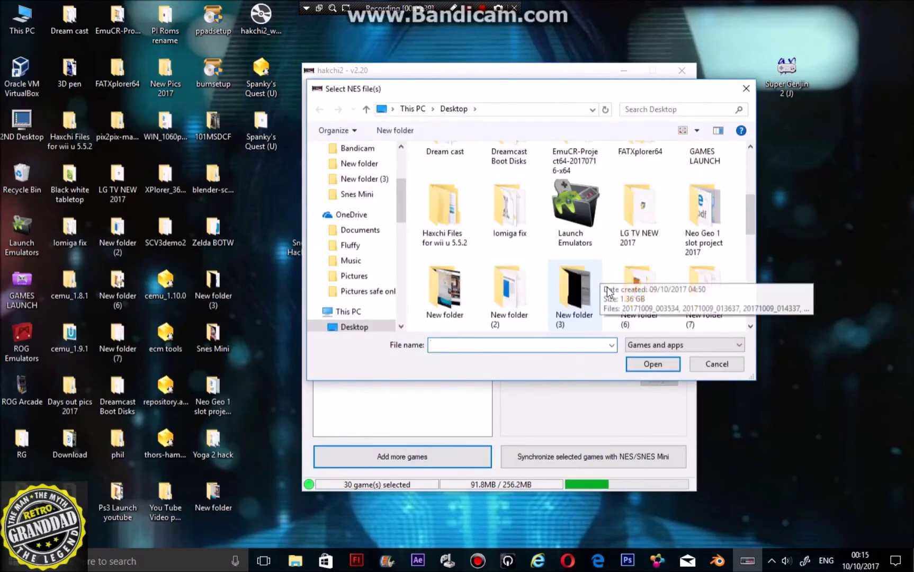
double_click(579, 175)
double_click(458, 169)
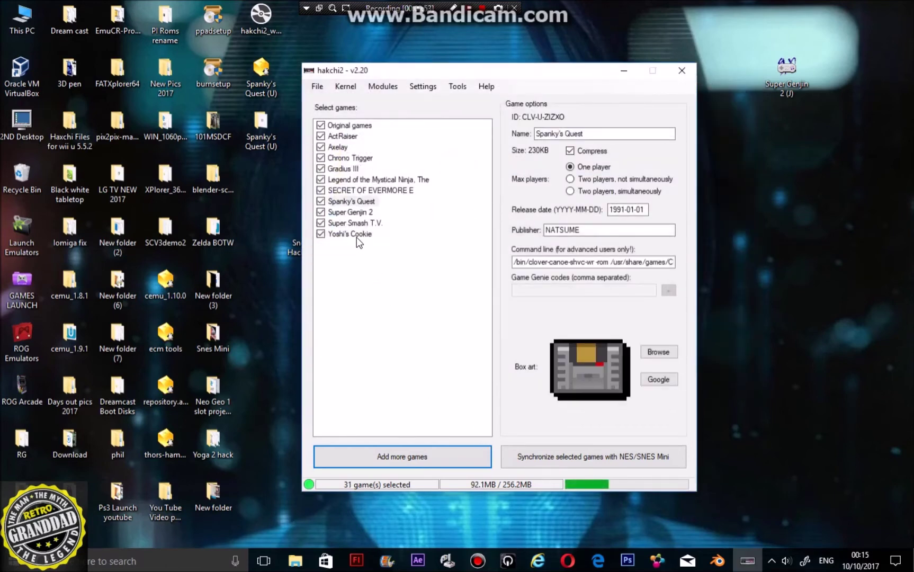
Step: Set the box art of Spanky's Quest to the 800x557 Super Nintendo cover found through Google Images
click(342, 200)
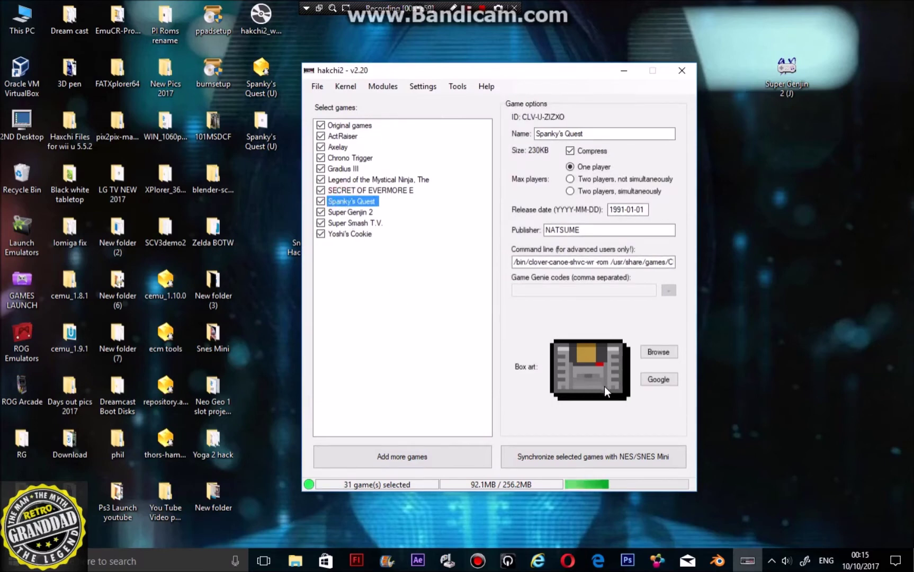
click(659, 379)
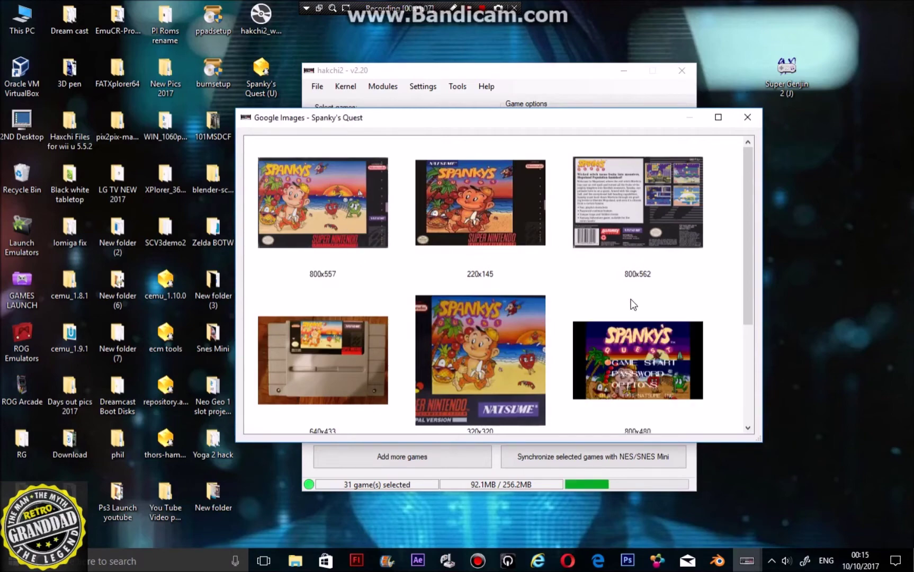
scroll(559, 310, down, 3)
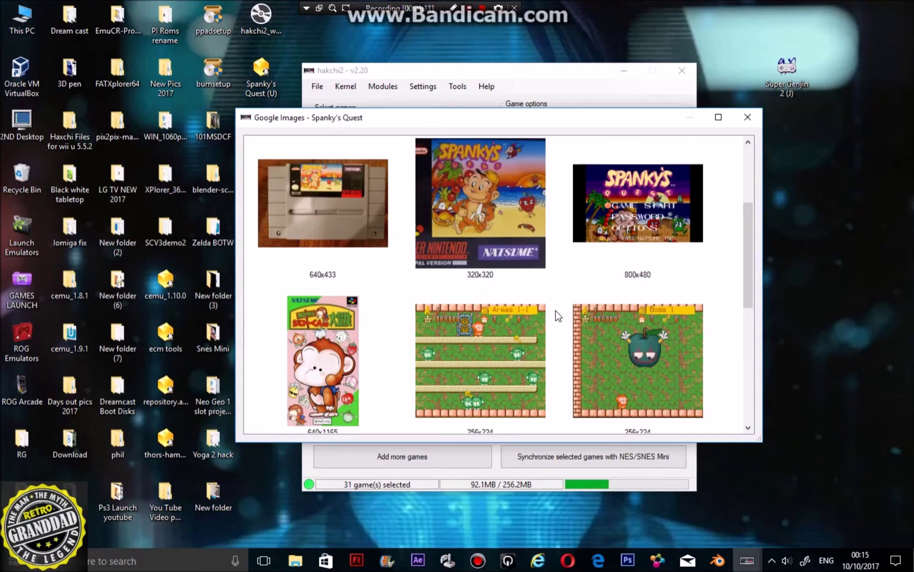
scroll(553, 311, down, 5)
scroll(541, 314, up, 5)
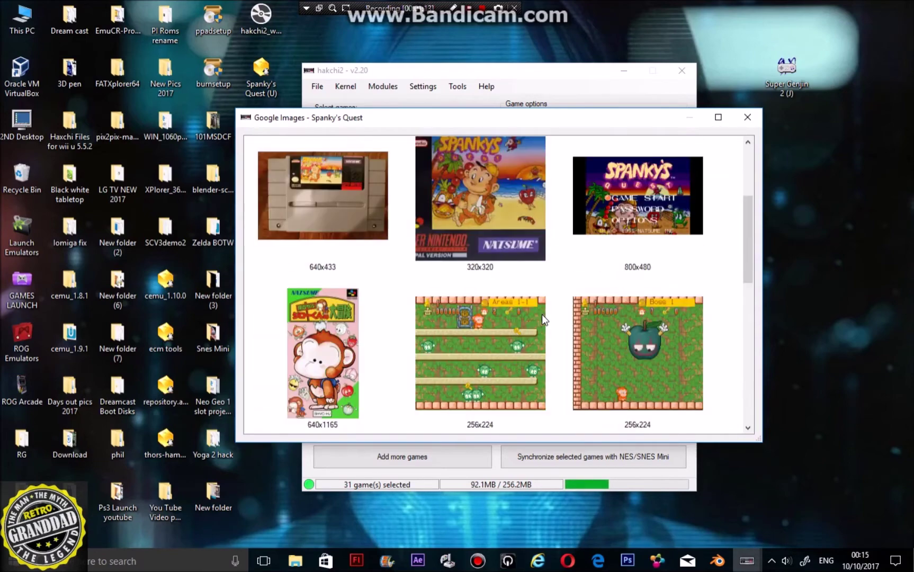
scroll(532, 312, up, 3)
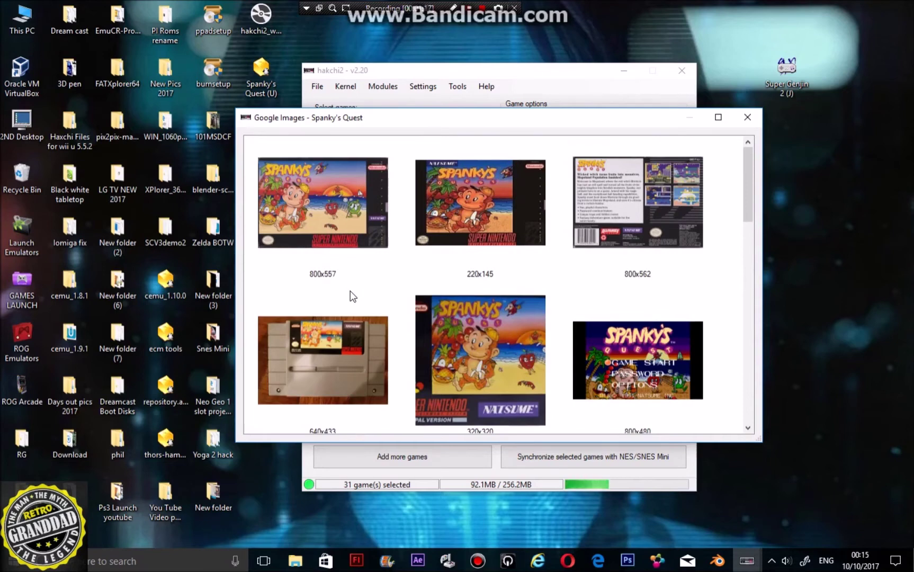
click(322, 206)
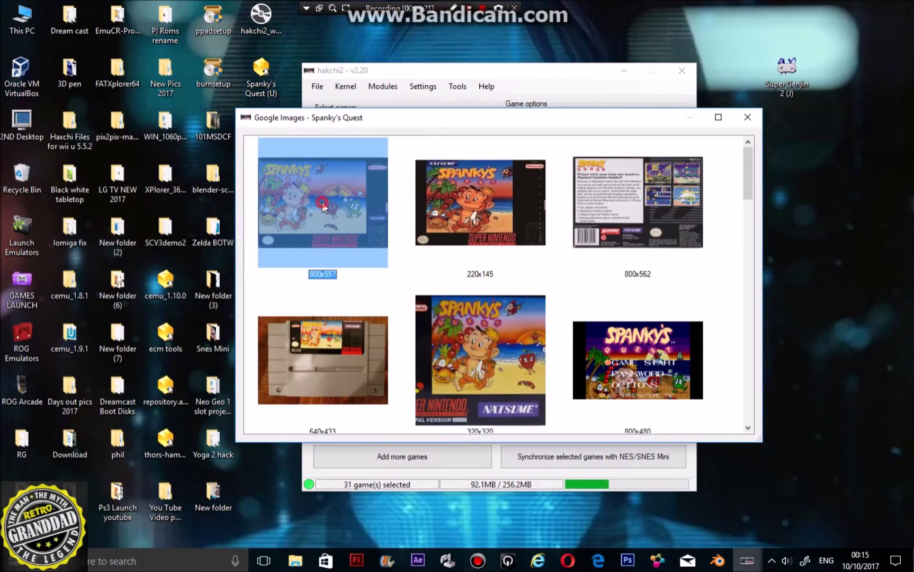
double_click(323, 207)
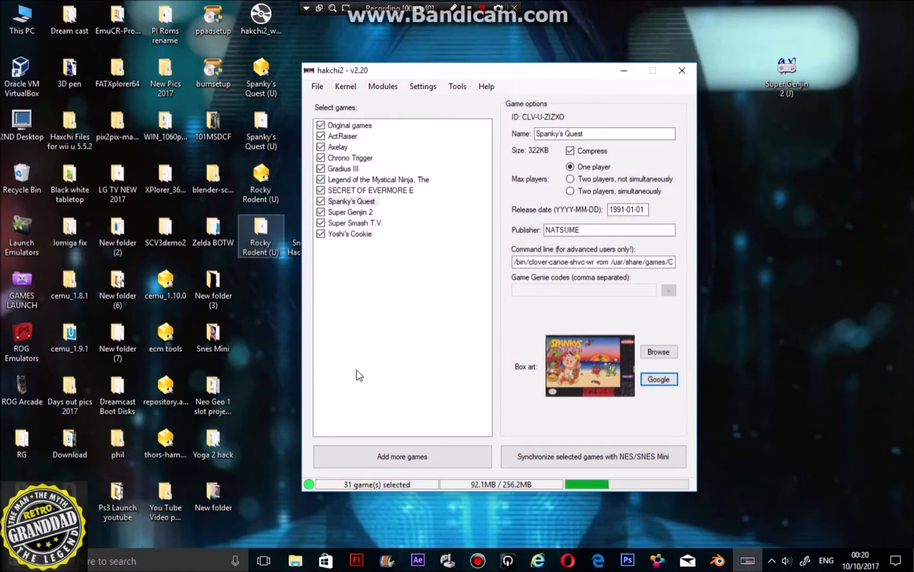
Step: Add the Rocky Rodent (U) ROM from its desktop folder and set its box art to the 2100x1534 cover from Google Images
click(383, 466)
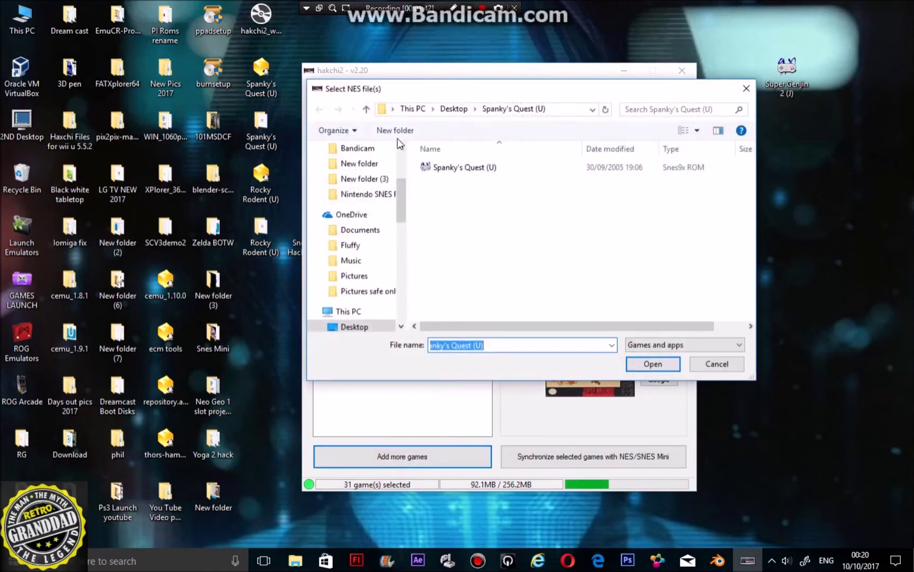
click(369, 110)
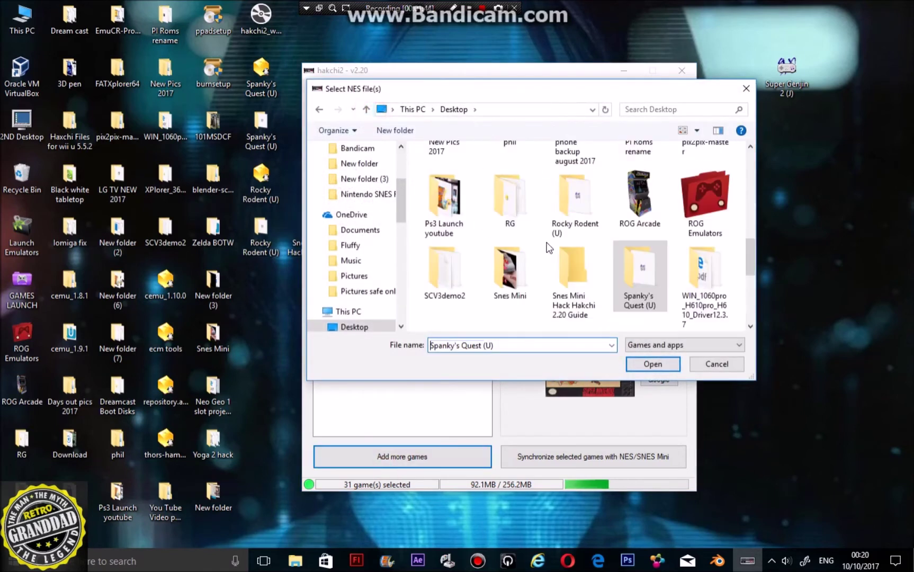
scroll(633, 283, down, 2)
scroll(635, 286, up, 2)
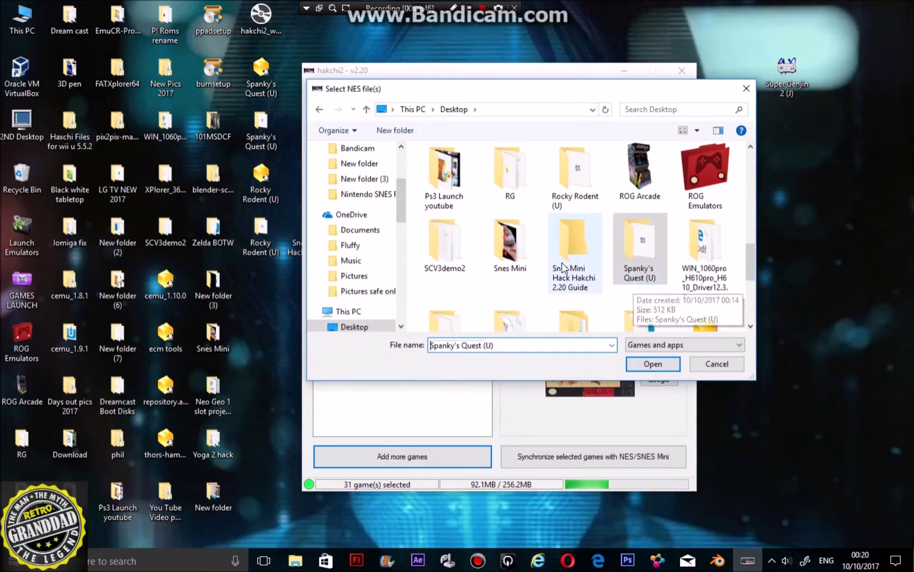
double_click(589, 185)
double_click(460, 167)
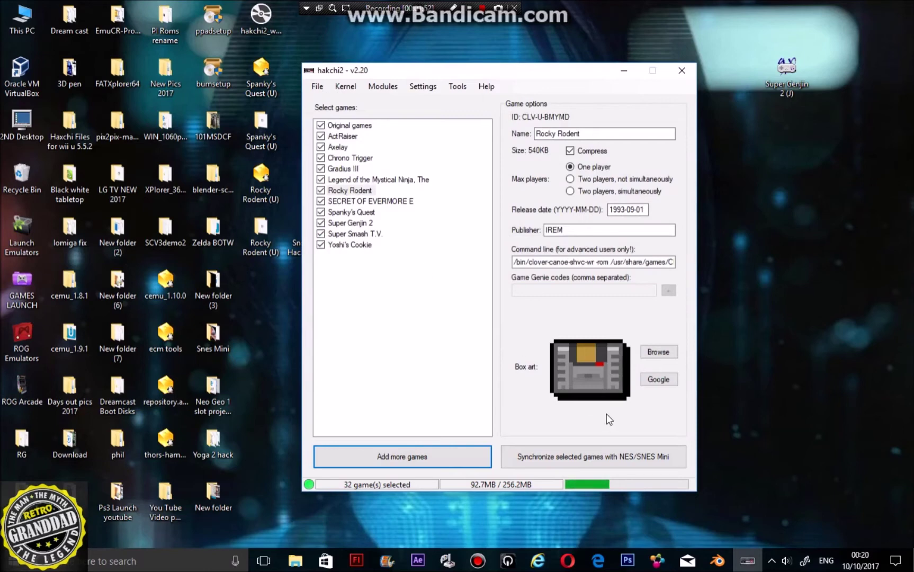
click(660, 380)
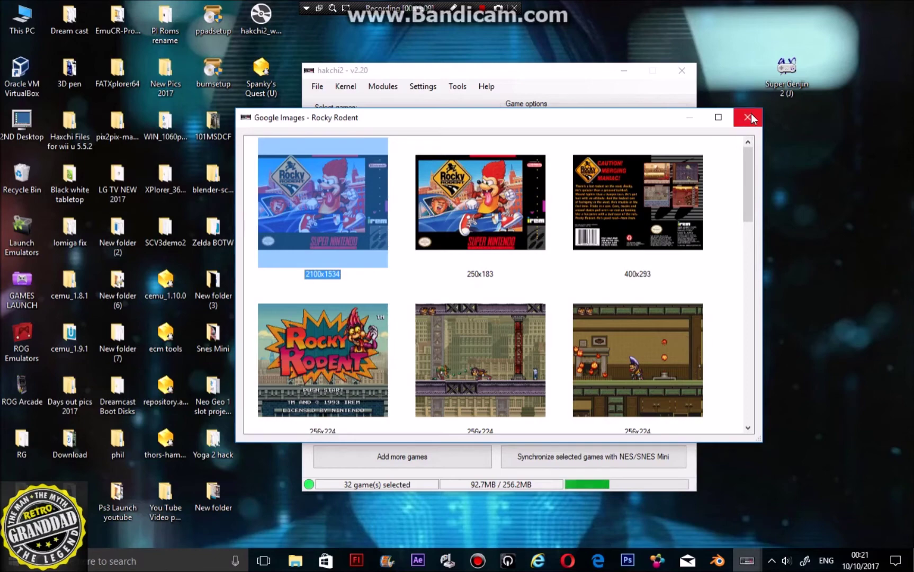
double_click(374, 222)
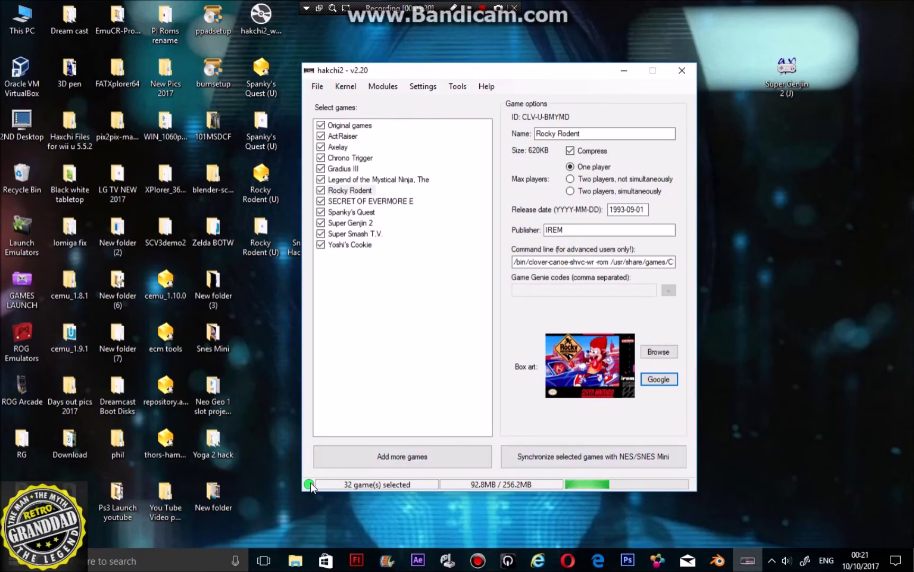
Step: Synchronize the selected games with the SNES Mini and dismiss the completion message
click(585, 458)
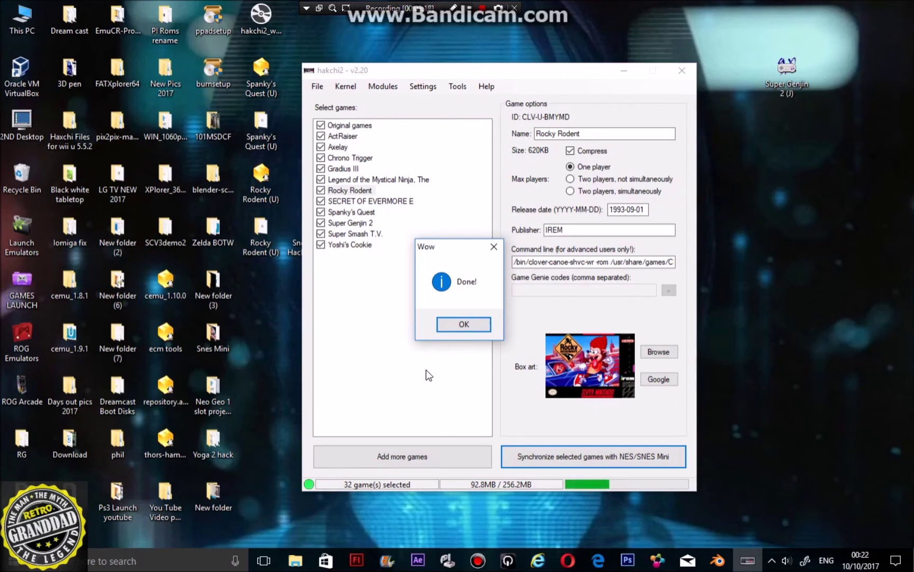
click(463, 324)
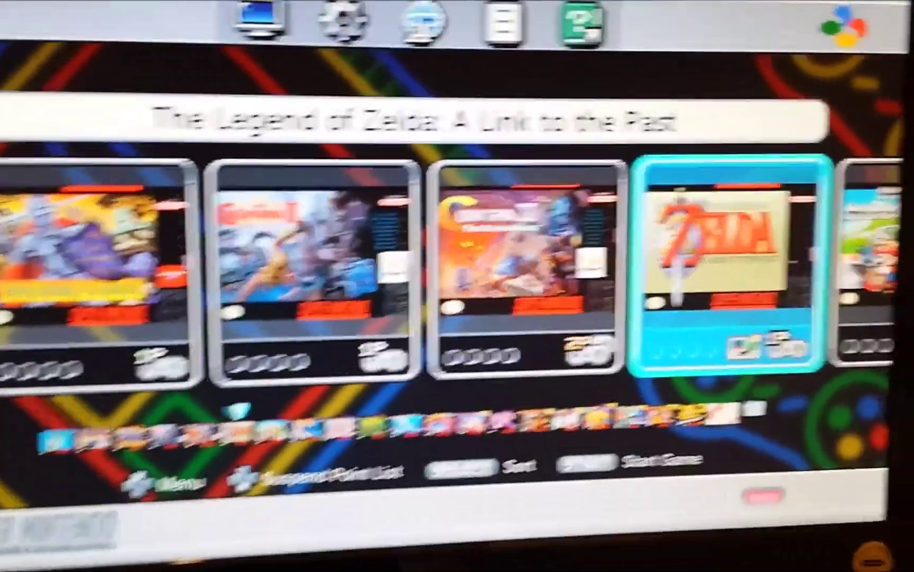
key(Left)
key(Left)
key(Left)
key(Left)
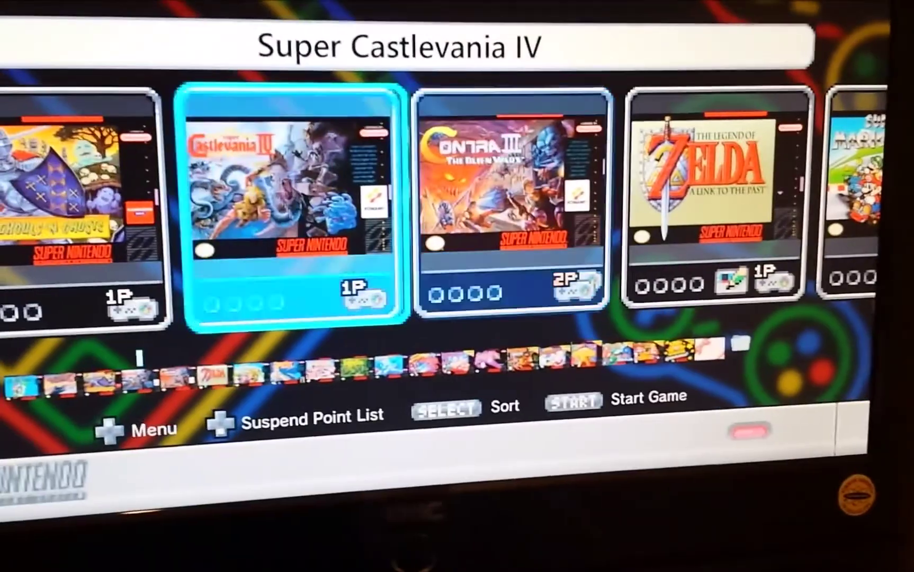
key(Right)
key(Right)
key(Right)
key(Right)
key(Right)
key(Right)
key(Right)
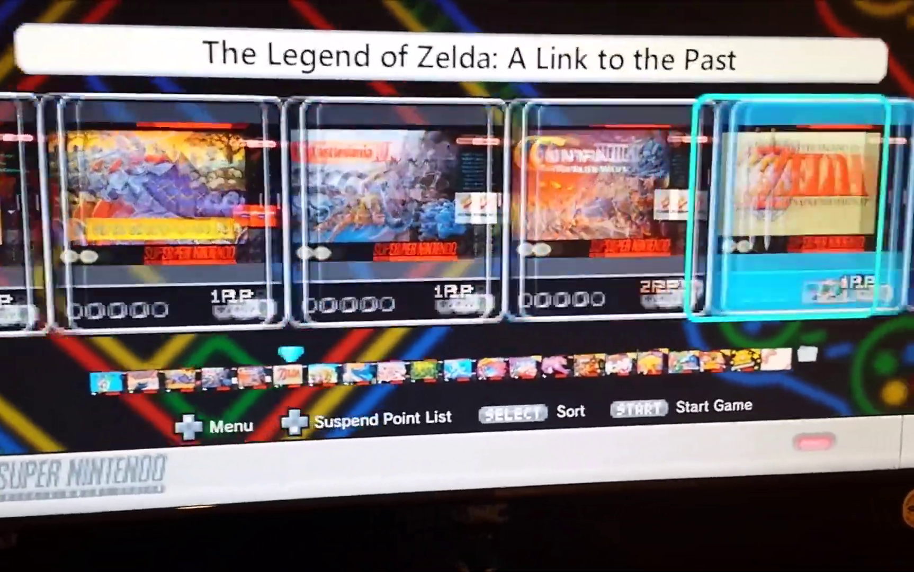
key(Right)
key(Right)
key(Right)
key(Right)
key(Right)
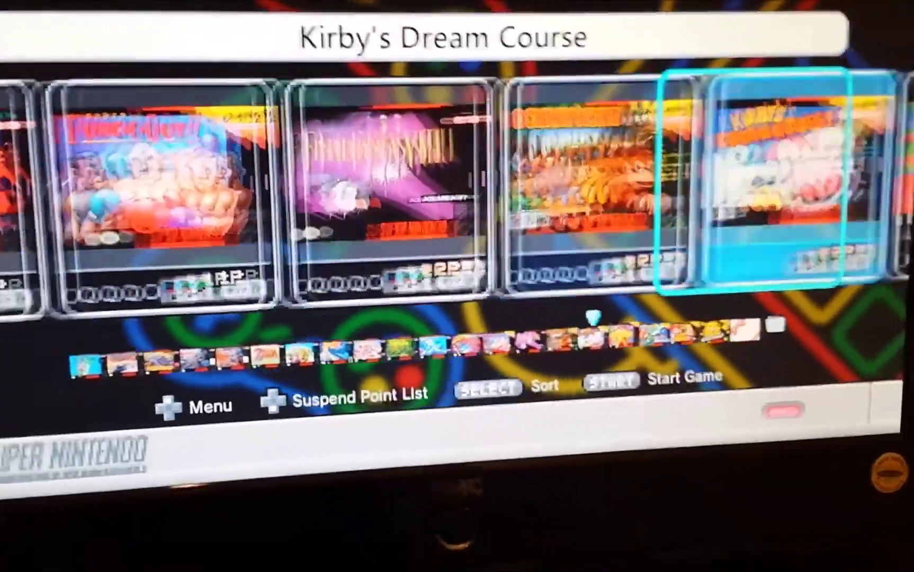
key(Right)
key(Right)
key(Right)
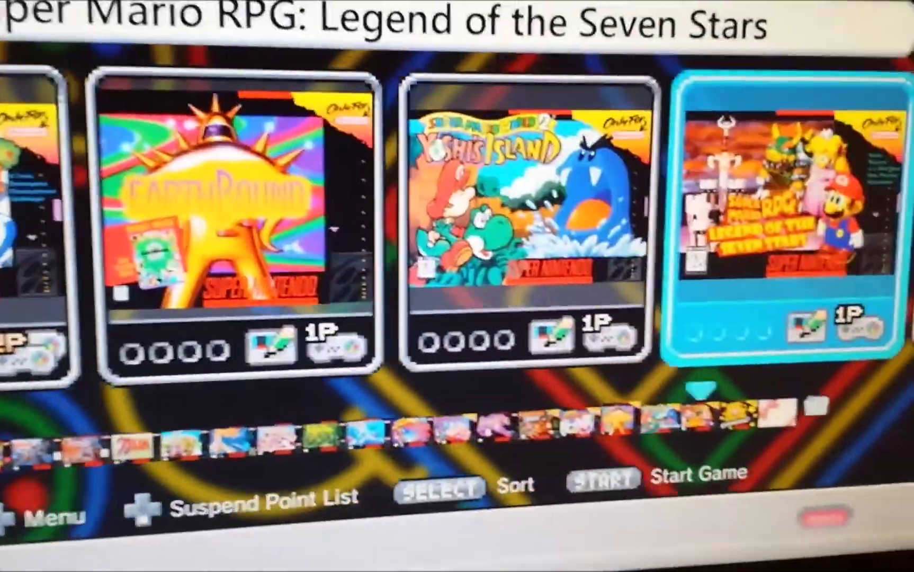